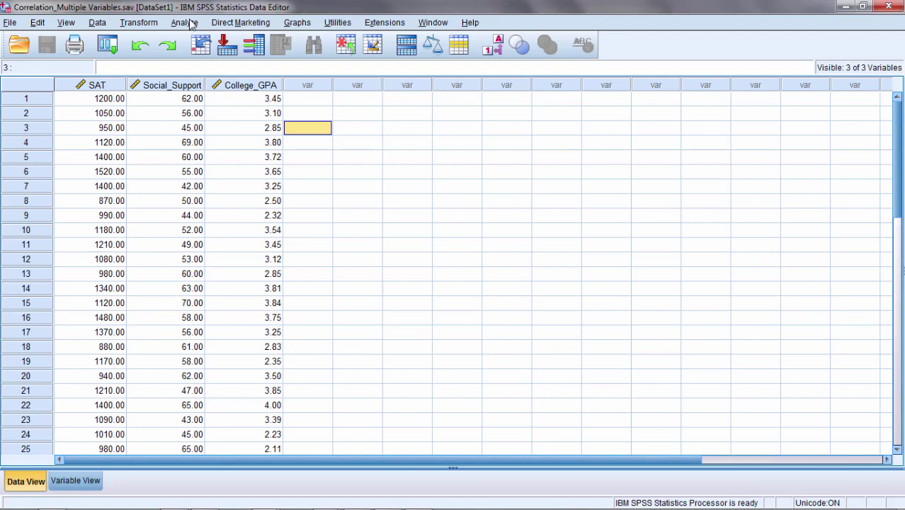
Select the SAT, Social_Support and College_GPA columns and switch to the Output1 viewer.
{"action": "left_click", "coordinate": [102, 85]}
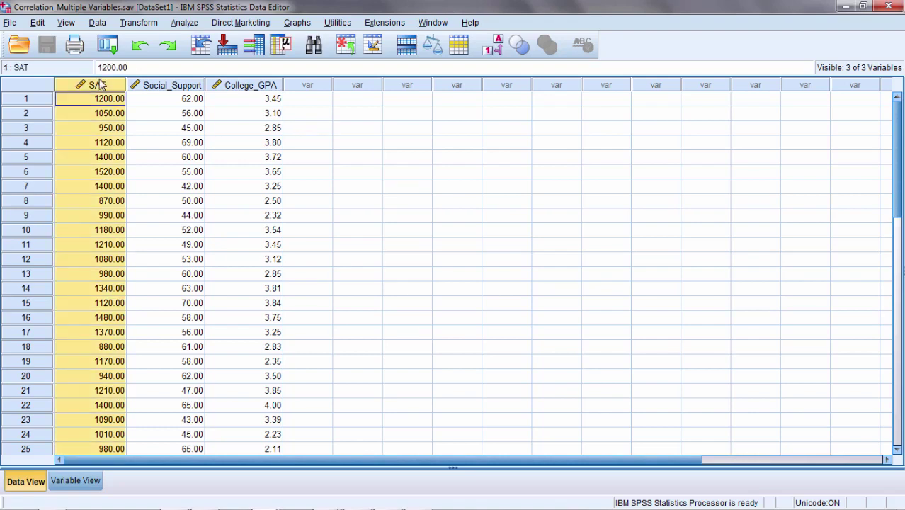
{"action": "left_click", "coordinate": [149, 85]}
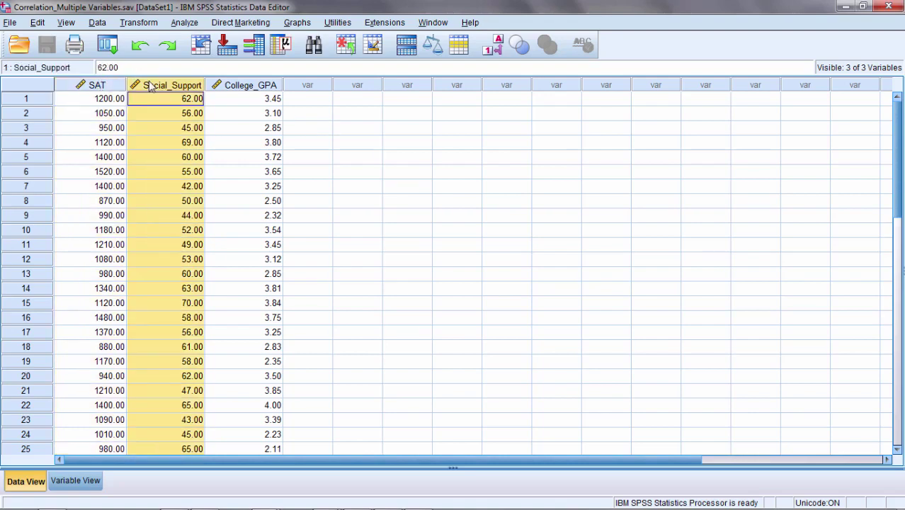
{"action": "left_click", "coordinate": [236, 83]}
{"action": "left_click", "coordinate": [444, 24]}
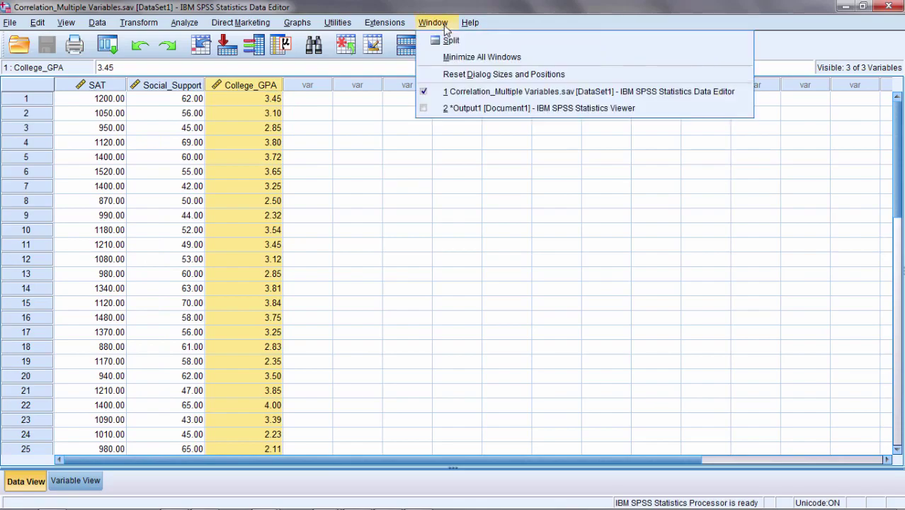
{"action": "left_click", "coordinate": [448, 108]}
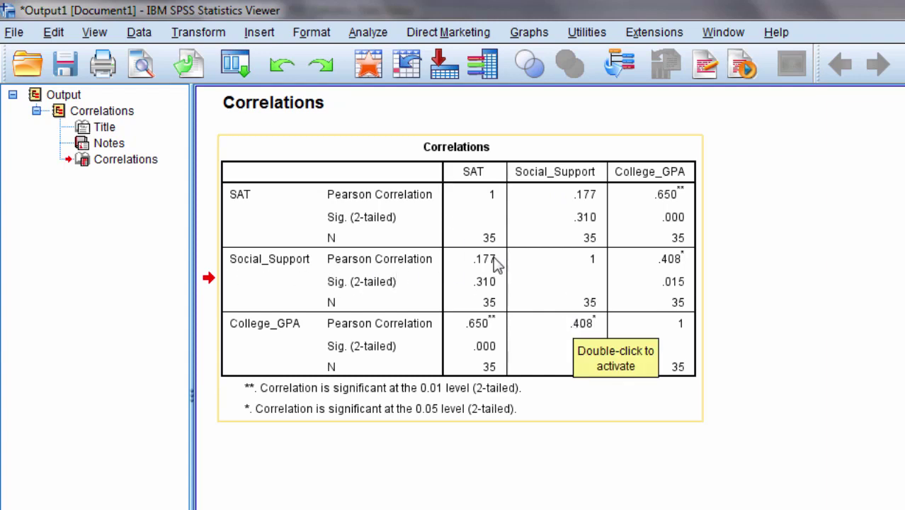
{"action": "left_click", "coordinate": [567, 453]}
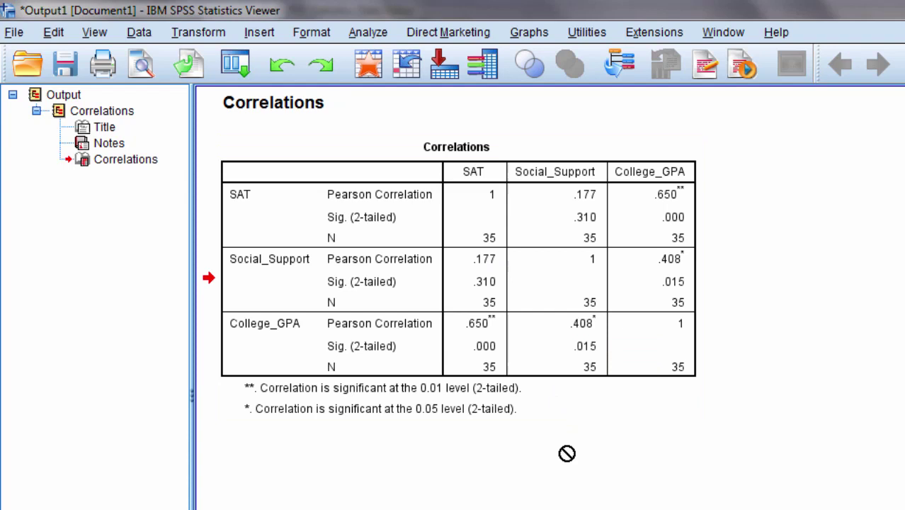
{"action": "left_click_drag", "start_coordinate": [567, 453], "coordinate": [514, 258]}
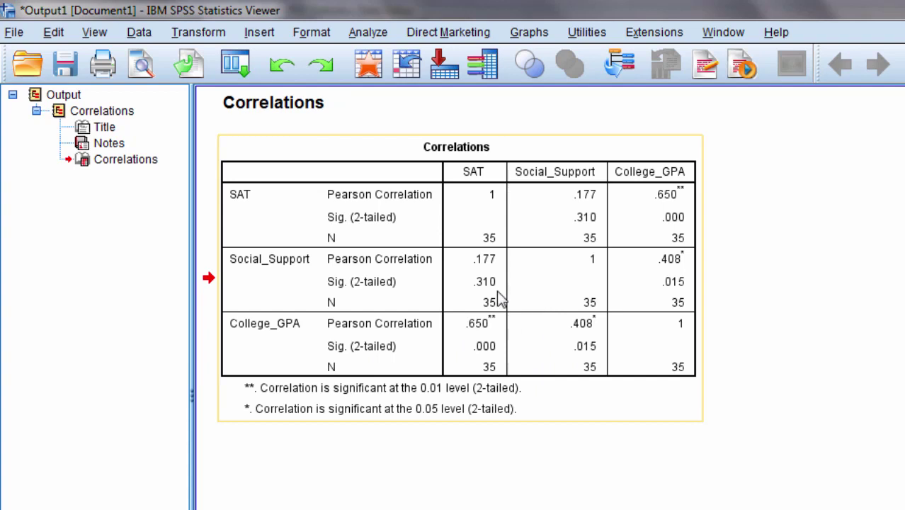
{"action": "left_click", "coordinate": [737, 442]}
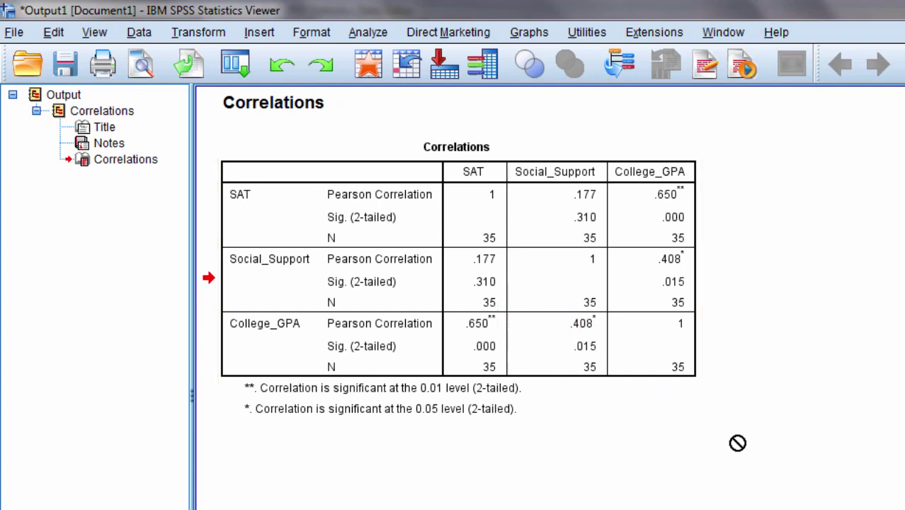
{"action": "left_click_drag", "start_coordinate": [738, 442], "coordinate": [693, 287]}
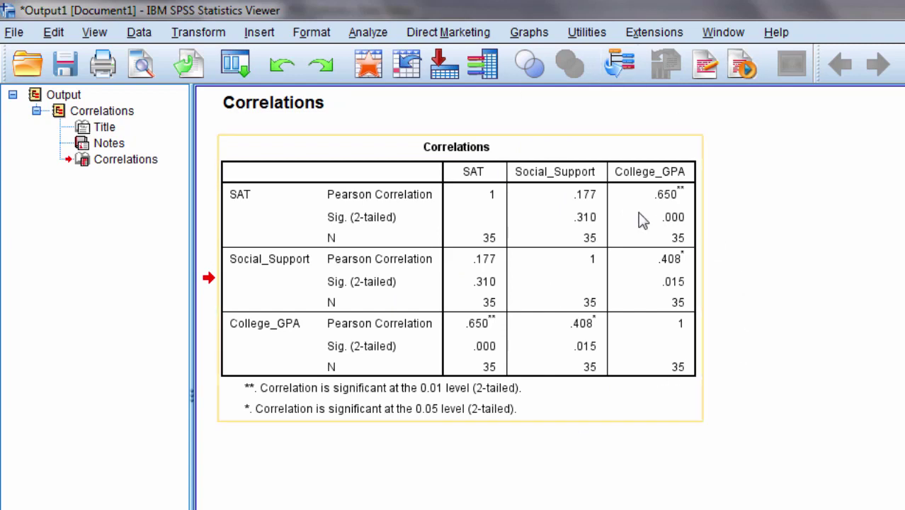
{"action": "left_click_drag", "start_coordinate": [659, 196], "coordinate": [439, 213]}
{"action": "left_click_drag", "start_coordinate": [694, 375], "coordinate": [549, 400]}
{"action": "left_click_drag", "start_coordinate": [703, 345], "coordinate": [742, 312]}
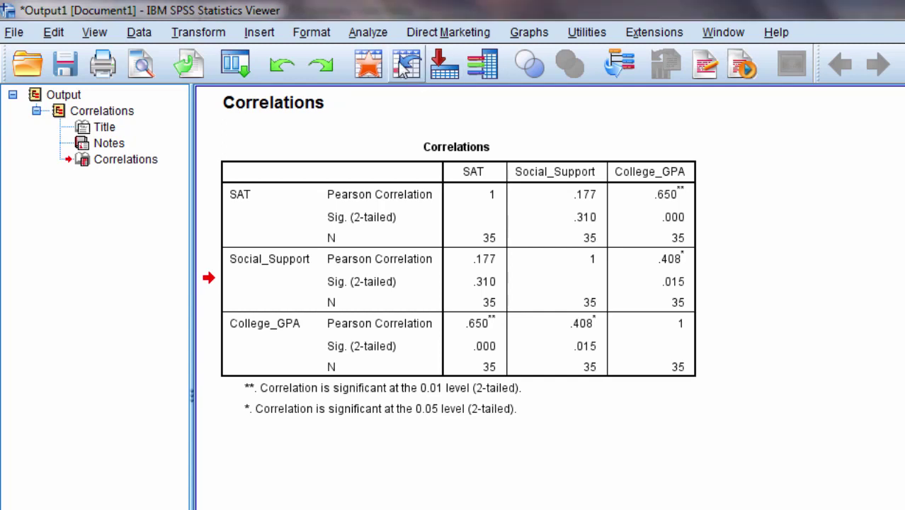
Set up a factor analysis with SAT, Social_Support and College_GPA as variables.
{"action": "left_click", "coordinate": [371, 35]}
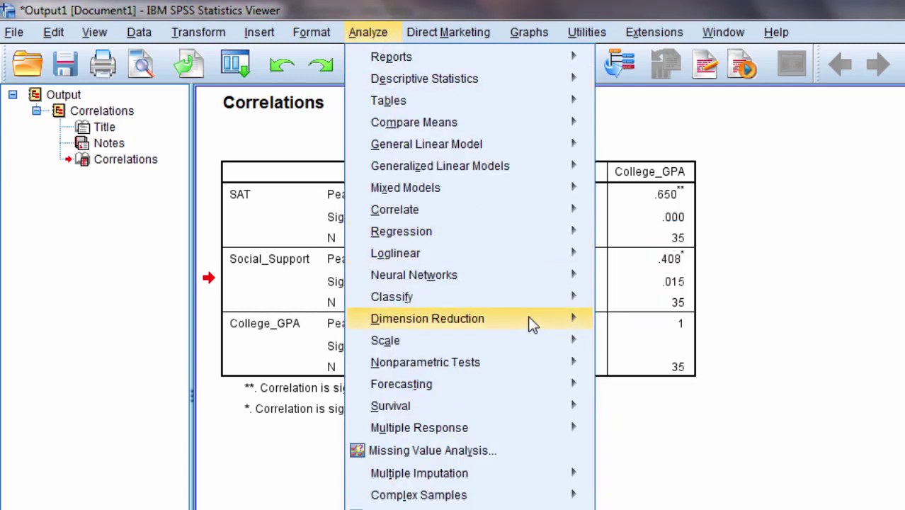
{"action": "mouse_move", "coordinate": [530, 319]}
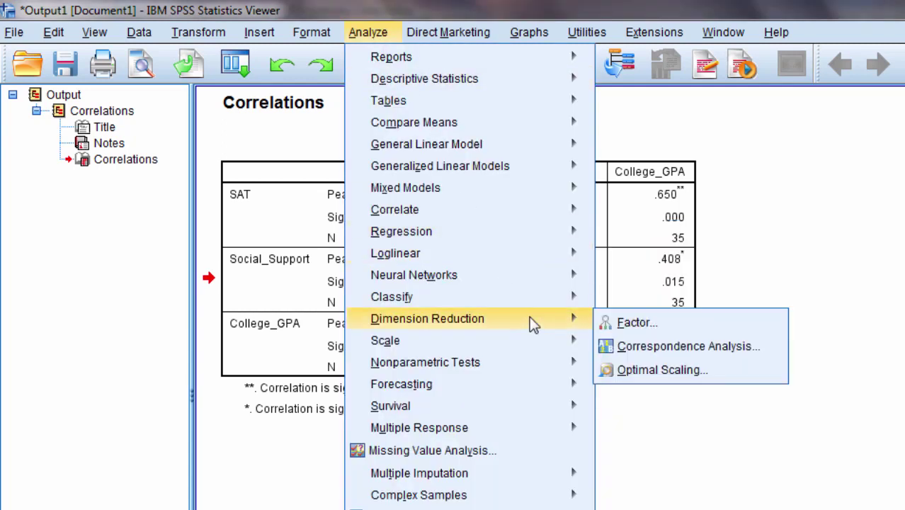
{"action": "left_click", "coordinate": [687, 322]}
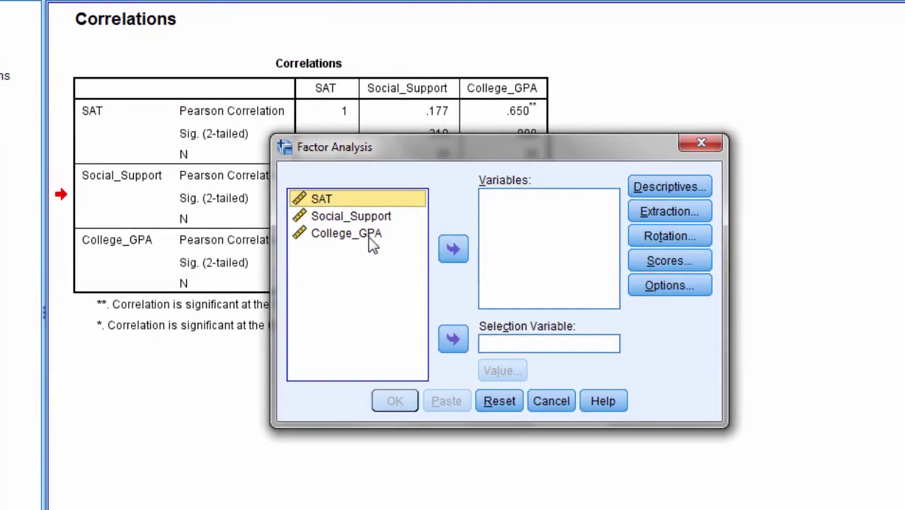
{"action": "left_click", "coordinate": [374, 244], "text": "shift"}
{"action": "left_click", "coordinate": [459, 255]}
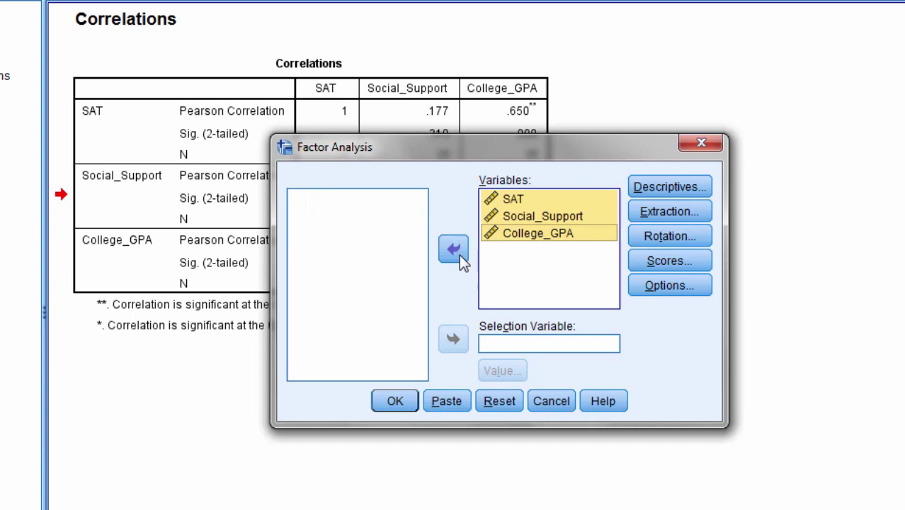
Request the KMO and Bartlett's test of sphericity under Descriptives.
{"action": "left_click", "coordinate": [672, 189]}
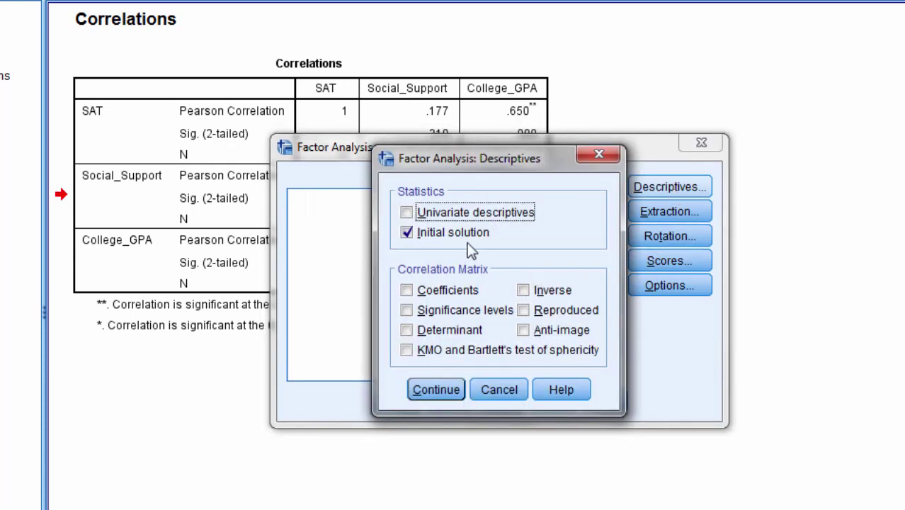
{"action": "left_click", "coordinate": [419, 353]}
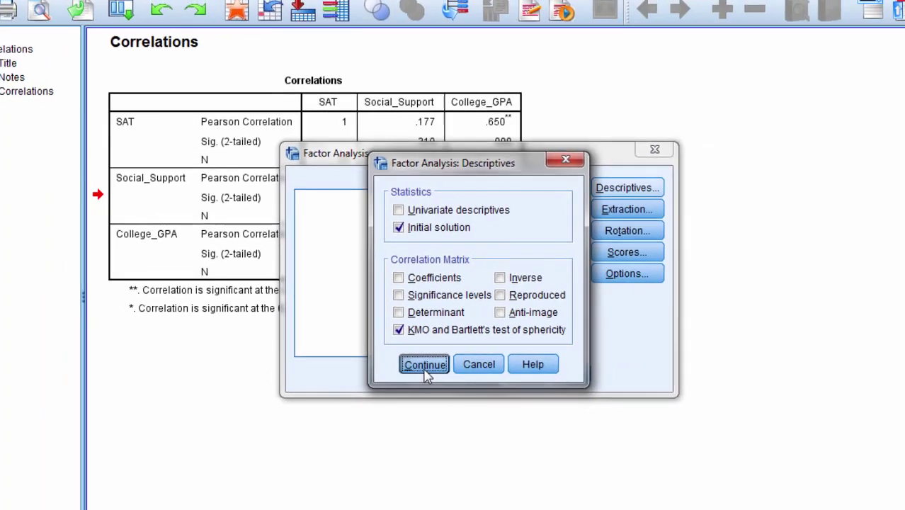
{"action": "left_click", "coordinate": [436, 390]}
Run the factor analysis and delete the Communalities, Total Variance Explained and Component Matrix tables.
{"action": "left_click", "coordinate": [379, 342]}
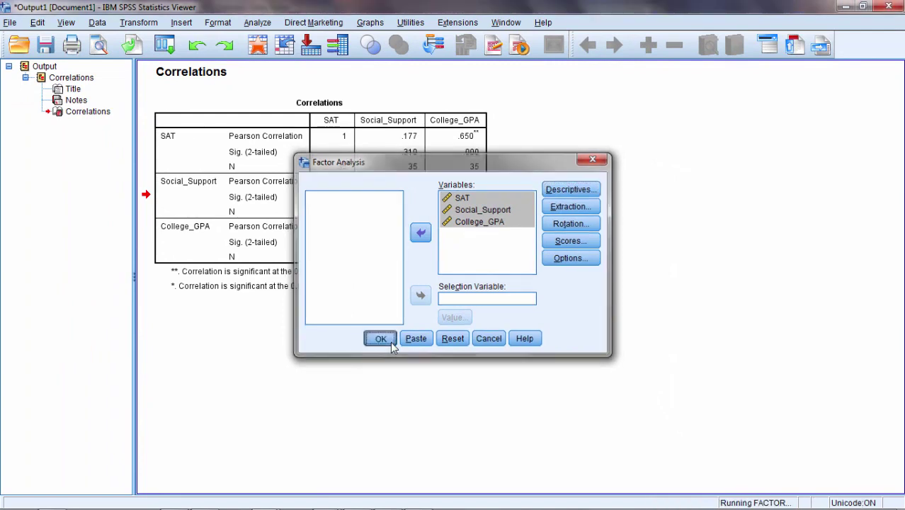
{"action": "left_click", "coordinate": [270, 256]}
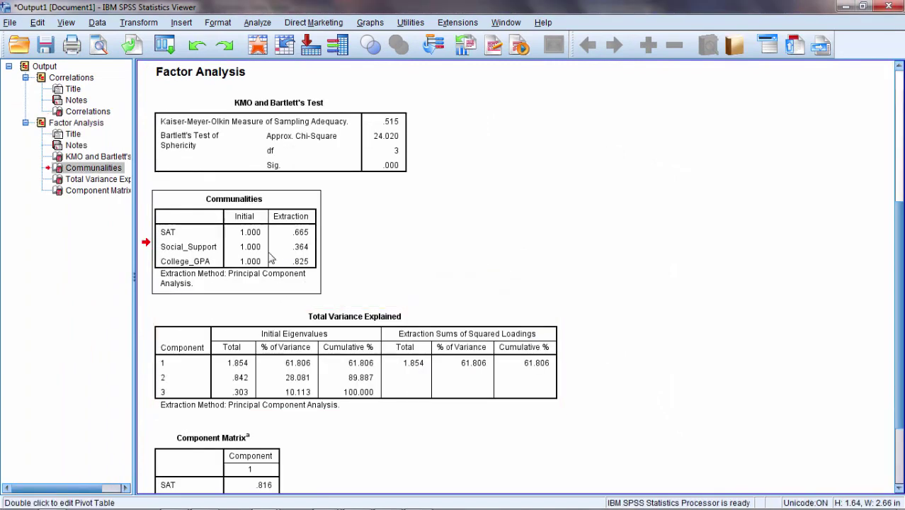
{"action": "left_click", "coordinate": [264, 340], "text": "shift"}
{"action": "left_click", "coordinate": [241, 461], "text": "shift"}
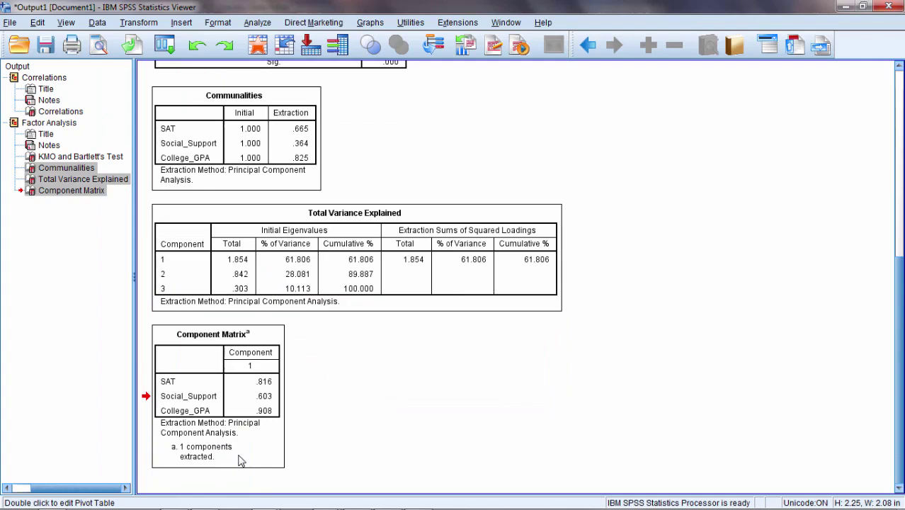
{"action": "key", "text": "Delete"}
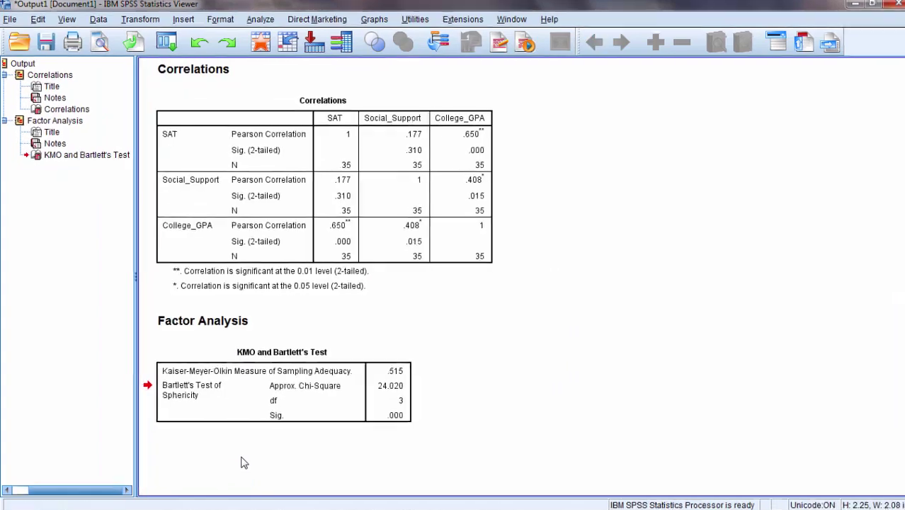
Activate the KMO and Bartlett's Test table for editing and select its Sig. cell.
{"action": "left_click", "coordinate": [328, 374]}
{"action": "double_click", "coordinate": [327, 370]}
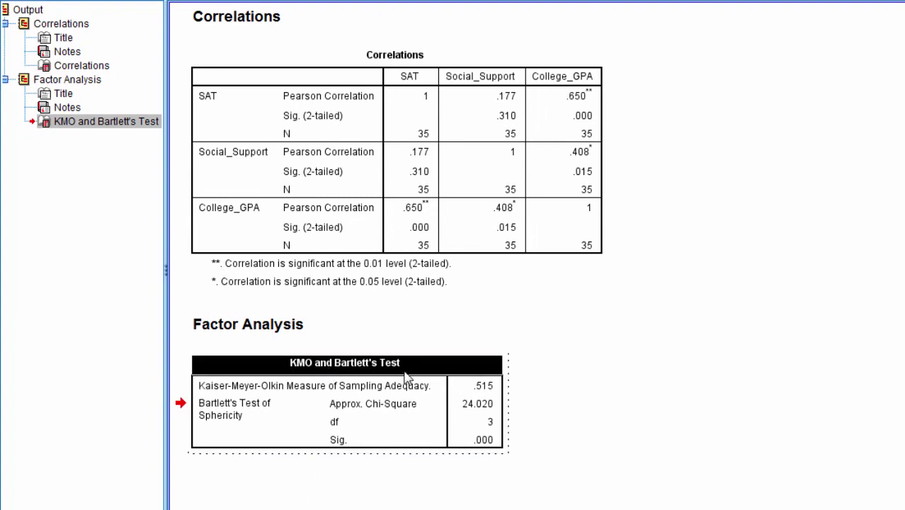
{"action": "left_click", "coordinate": [496, 444]}
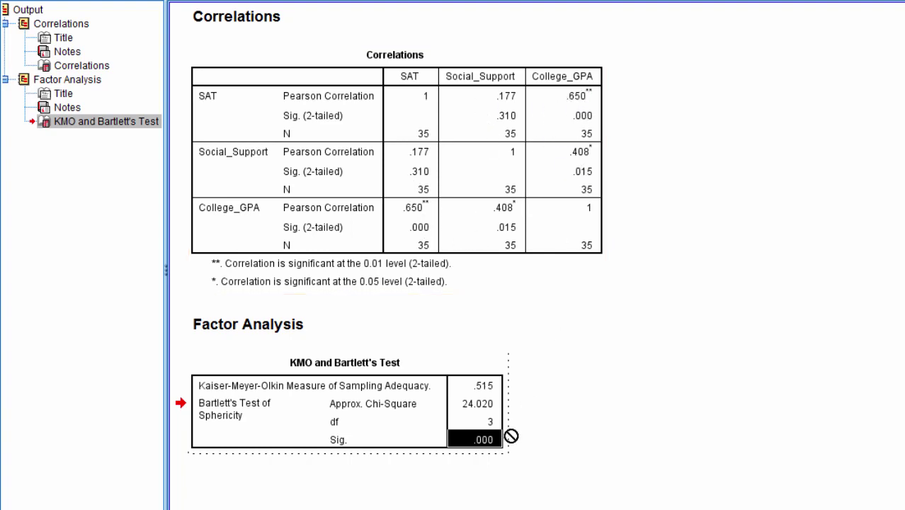
{"action": "mouse_move", "coordinate": [494, 448]}
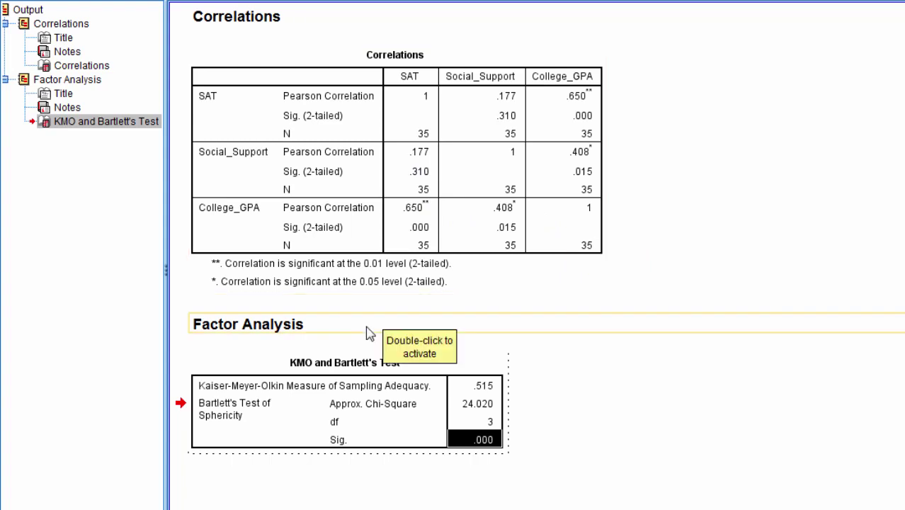
Show the What's This? explanation for the Bartlett's Test of Sphericity cell.
{"action": "left_click", "coordinate": [227, 411]}
{"action": "right_click", "coordinate": [228, 411]}
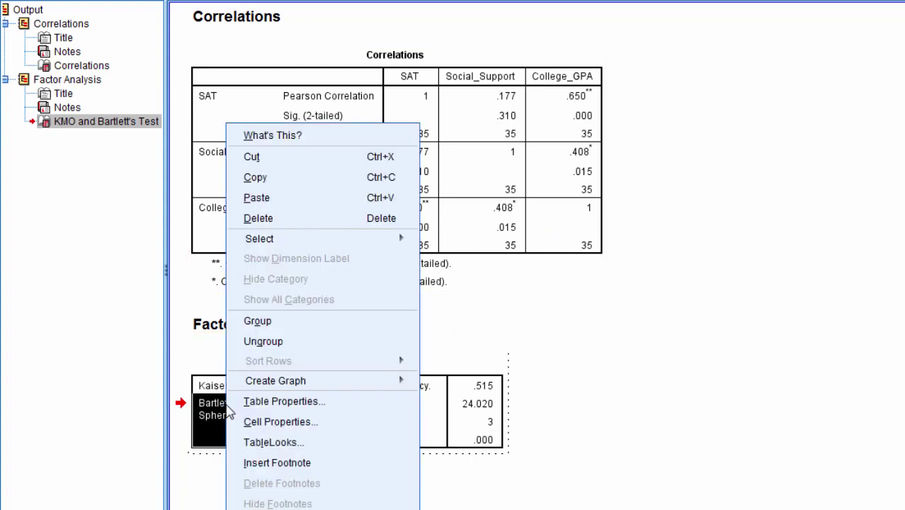
{"action": "left_click", "coordinate": [325, 141]}
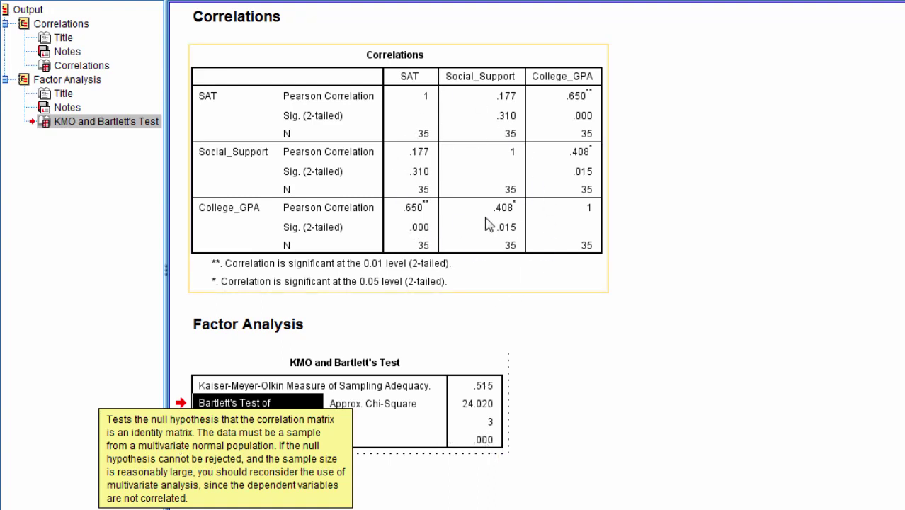
Close the Bartlett's help note and reveal the full Sig. value 0.000025.
{"action": "left_click_drag", "start_coordinate": [432, 106], "coordinate": [556, 248]}
{"action": "left_click_drag", "start_coordinate": [430, 237], "coordinate": [496, 441]}
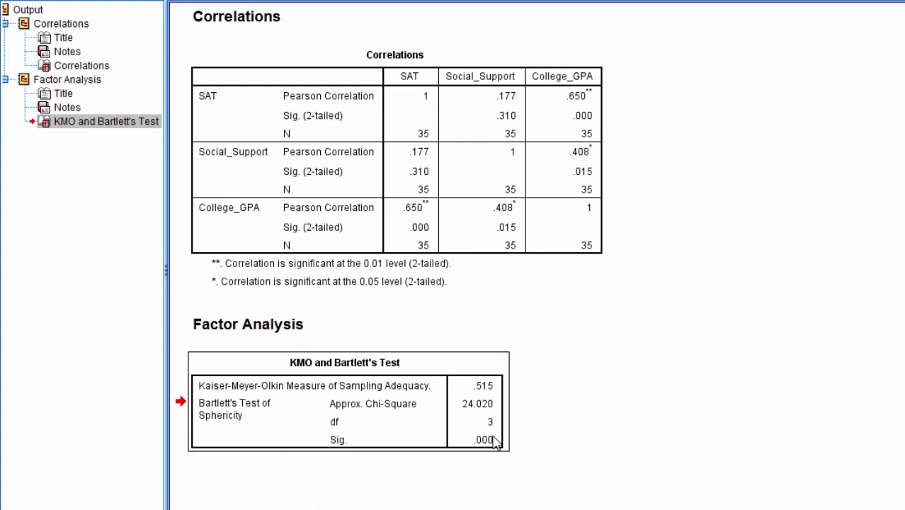
{"action": "double_click", "coordinate": [496, 440]}
{"action": "left_click", "coordinate": [495, 441]}
{"action": "double_click", "coordinate": [496, 441]}
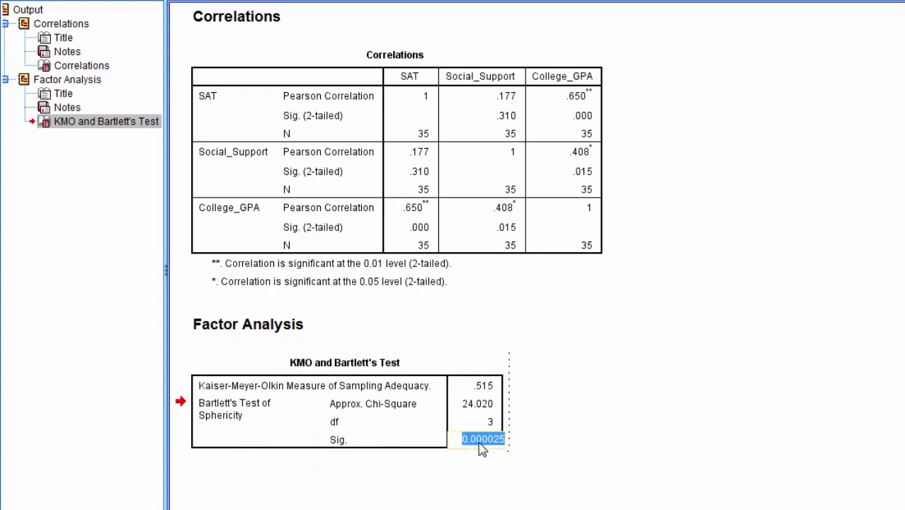
Stop editing the KMO table, leaving Sig. at .000, and select the Correlations table.
{"action": "mouse_move", "coordinate": [505, 447]}
{"action": "left_mouse_down"}
{"action": "mouse_move", "coordinate": [517, 441]}
{"action": "mouse_move", "coordinate": [500, 440]}
{"action": "left_mouse_up"}
{"action": "left_click", "coordinate": [510, 199]}
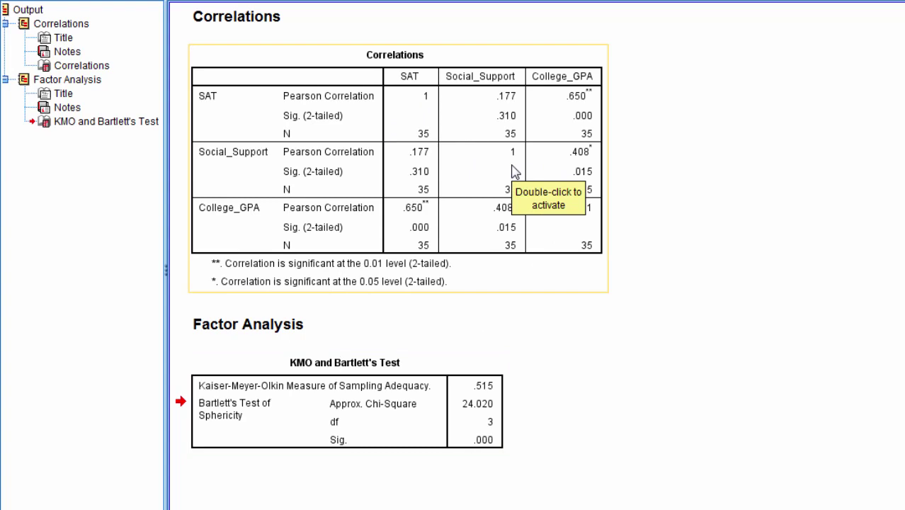
{"action": "left_click", "coordinate": [605, 20]}
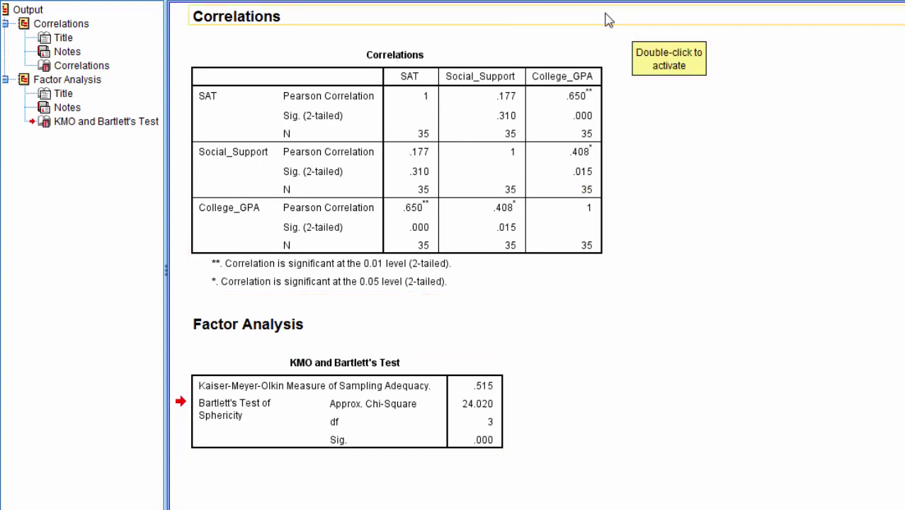
{"action": "left_click_drag", "start_coordinate": [605, 20], "coordinate": [592, 81]}
{"action": "left_click", "coordinate": [538, 73]}
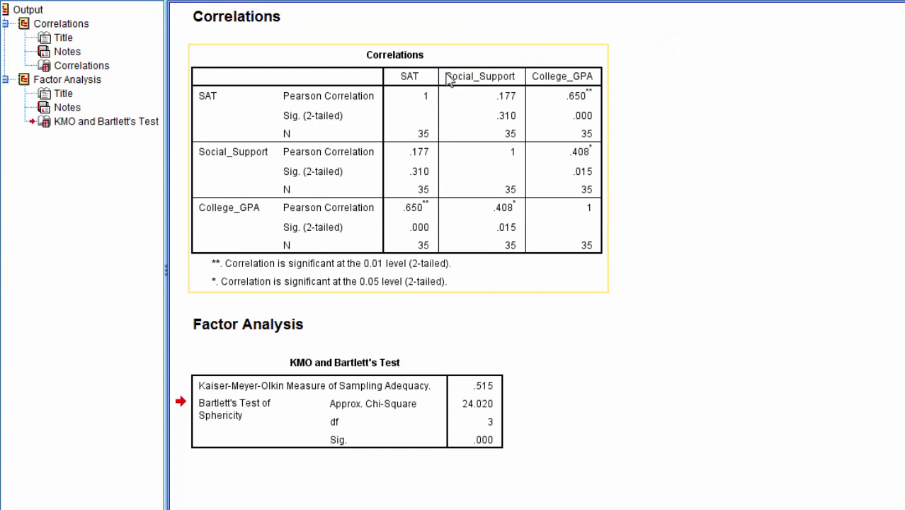
{"action": "left_click_drag", "start_coordinate": [512, 91], "coordinate": [505, 16]}
{"action": "left_click_drag", "start_coordinate": [572, 96], "coordinate": [635, 92]}
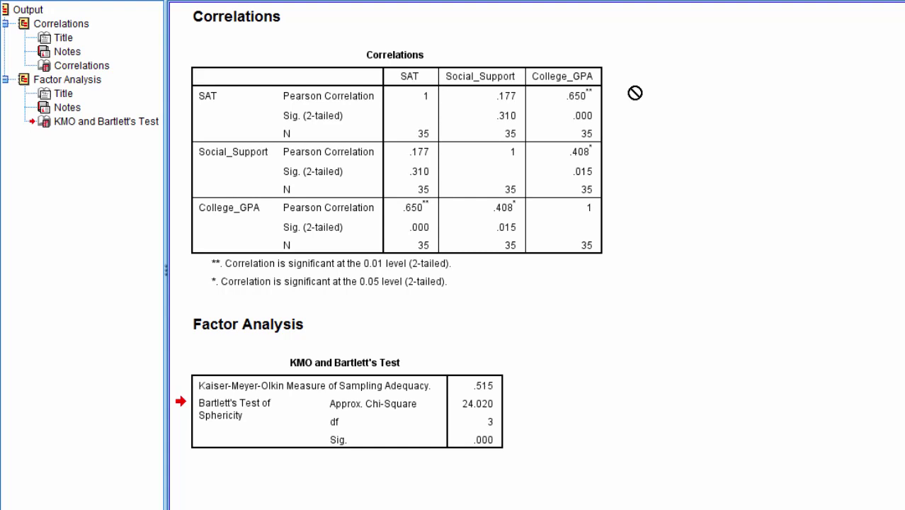
{"action": "left_click_drag", "start_coordinate": [635, 93], "coordinate": [635, 93]}
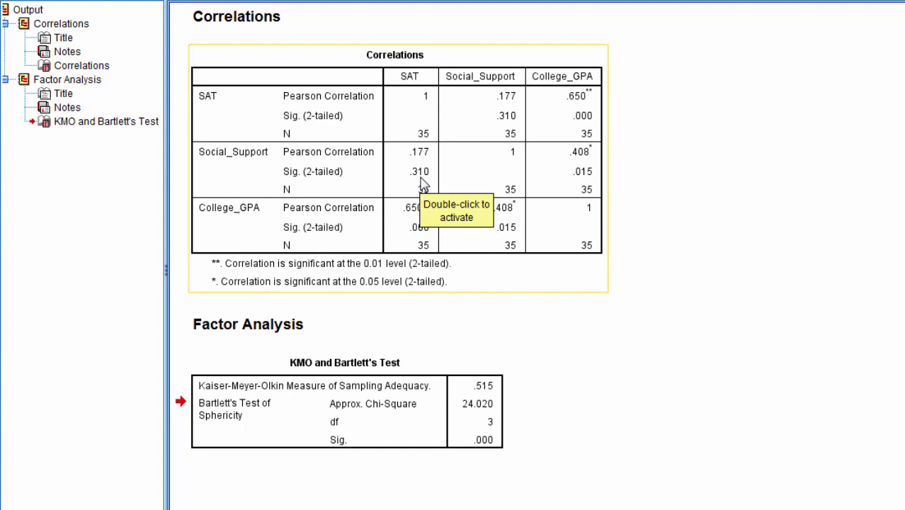
{"action": "left_click_drag", "start_coordinate": [422, 184], "coordinate": [676, 235]}
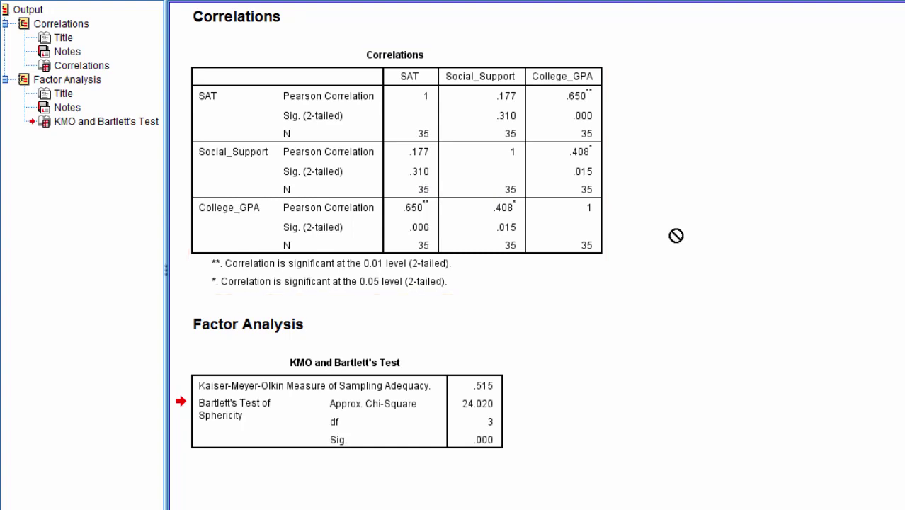